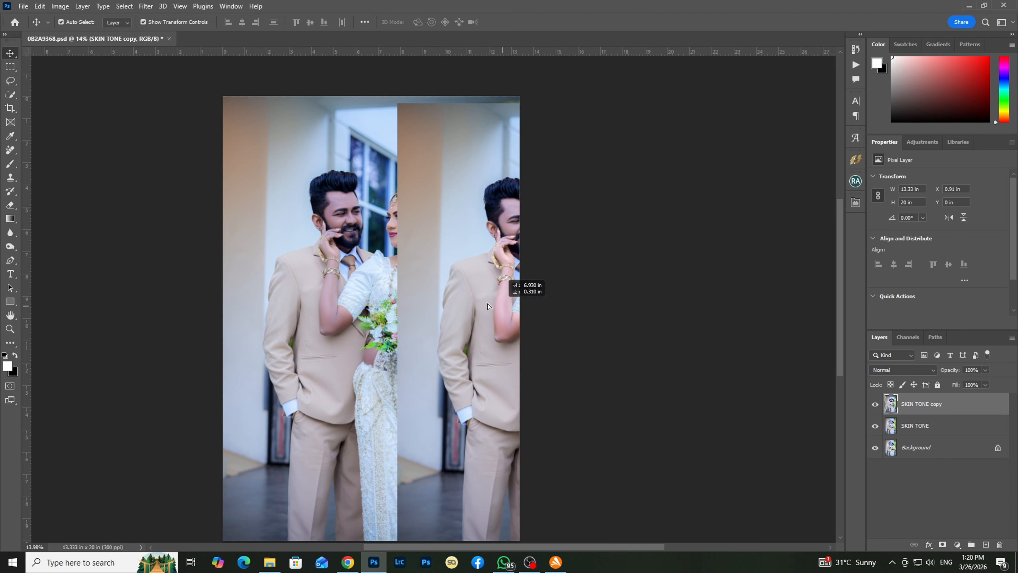
Undo the last move of the SKIN TONE copy layer and activate the Rectangular Marquee tool.
key(ctrl+z)
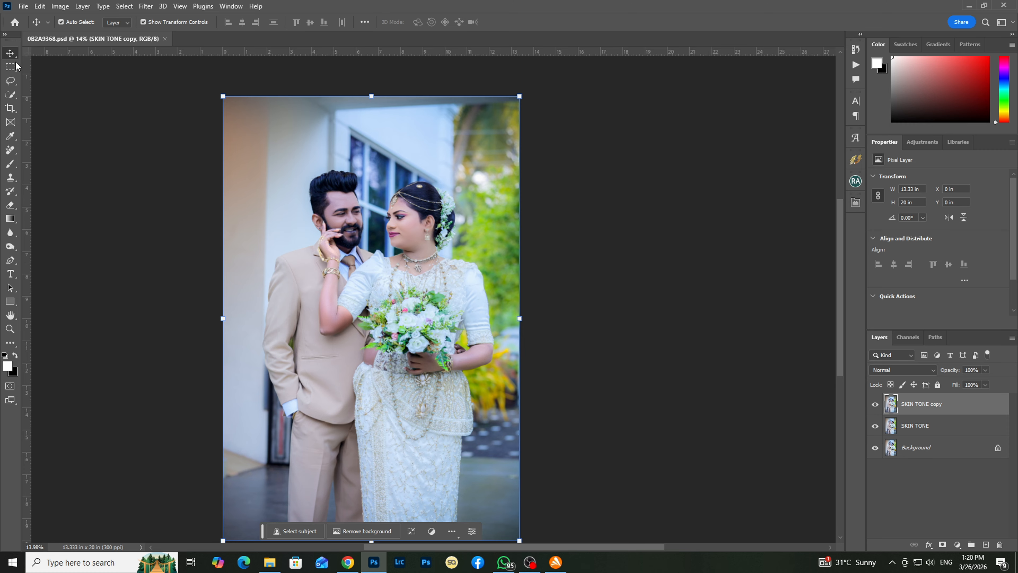
click(4, 68)
right_click(3, 69)
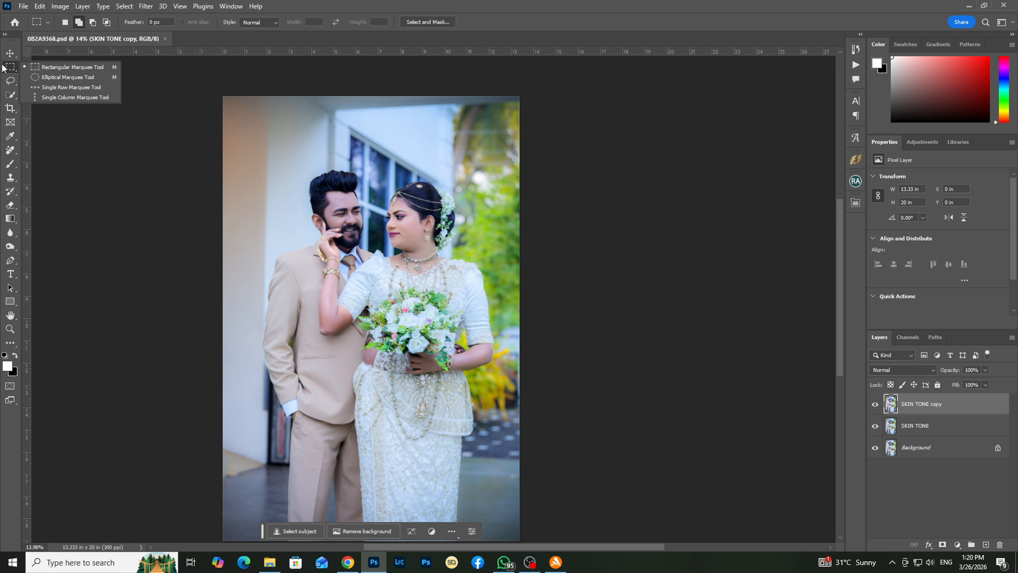
Draw a freehand Lasso selection on the groom's head and deselect it.
click(10, 81)
scroll(330, 171, up, 8)
drag(301, 188, 303, 193)
key(ctrl+d)
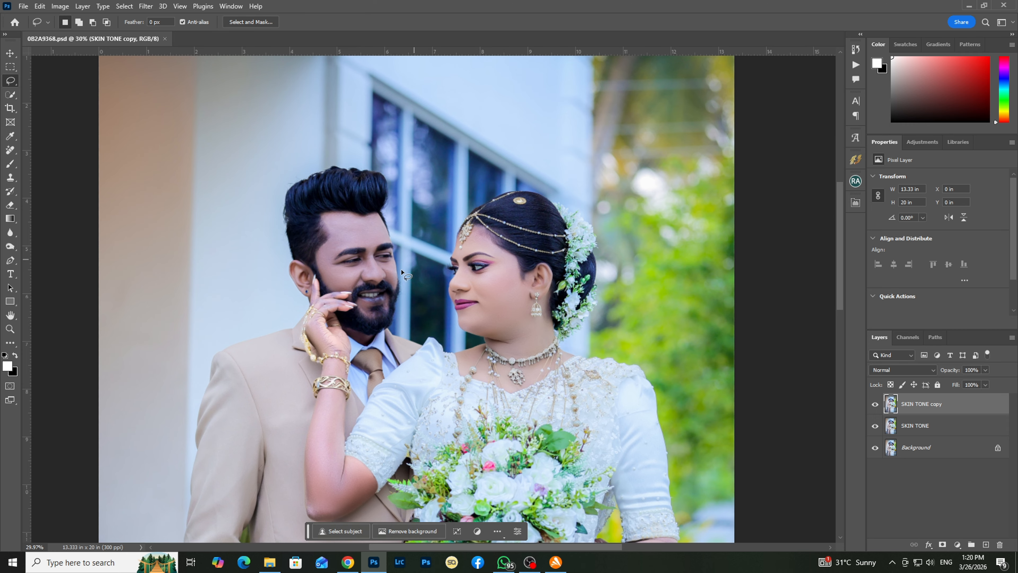
Outline the bride's bouquet with a freehand Lasso selection and clear the selection.
scroll(352, 336, up, 1)
scroll(353, 183, down, 5)
scroll(483, 341, up, 5)
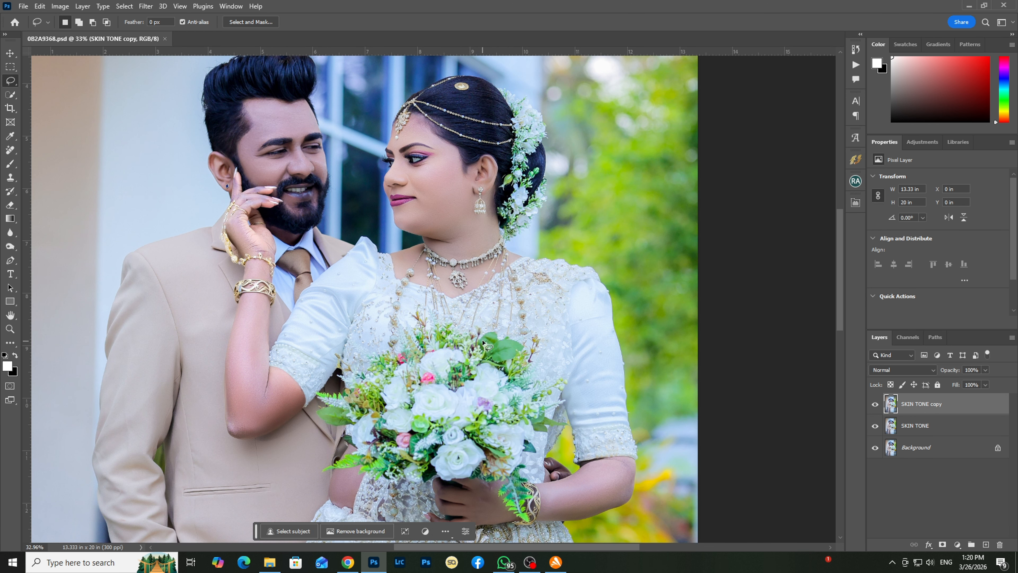
mouse_move(475, 329)
mouse_down()
mouse_move(551, 332)
mouse_move(561, 387)
mouse_move(528, 460)
mouse_move(534, 497)
mouse_move(512, 526)
mouse_move(506, 486)
mouse_move(333, 471)
mouse_move(334, 451)
mouse_move(352, 437)
mouse_move(323, 421)
mouse_move(318, 391)
mouse_move(347, 382)
mouse_move(353, 349)
mouse_move(383, 348)
mouse_move(401, 307)
mouse_move(425, 326)
mouse_move(492, 331)
mouse_up()
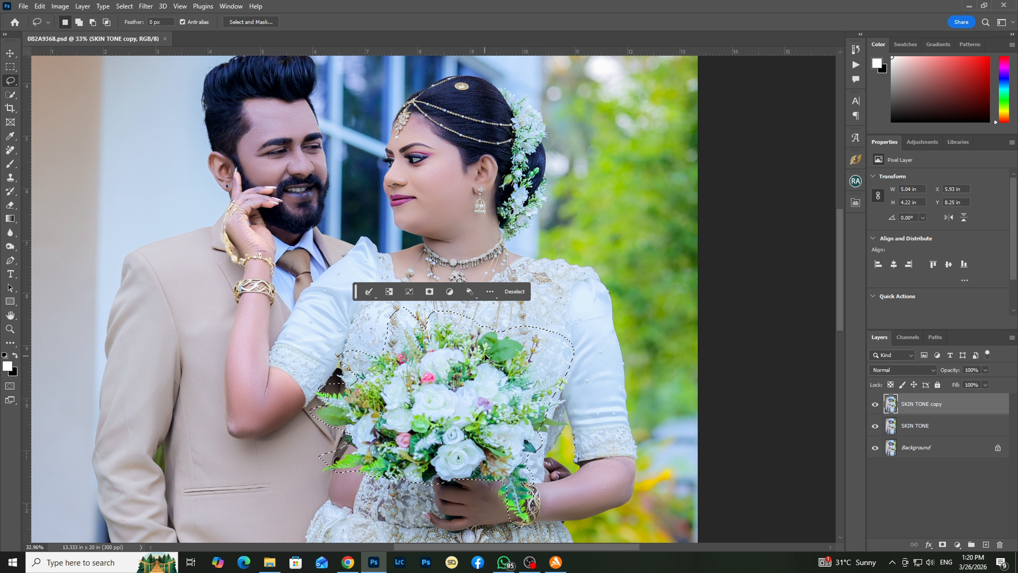
key(ctrl+d)
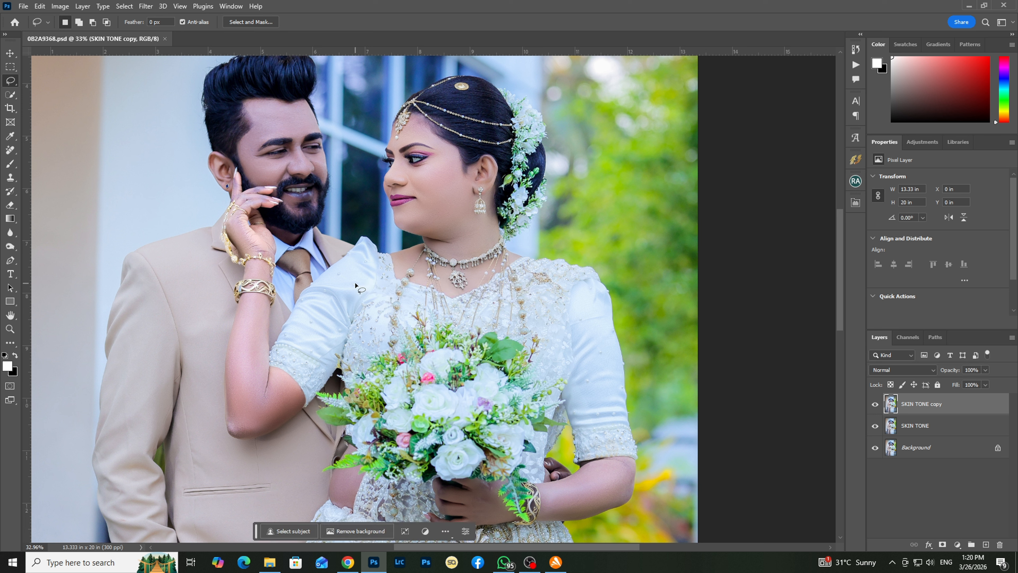
Select the groom's face and the bride's face and neckline with the Quick Selection tool, and deselect them.
click(10, 94)
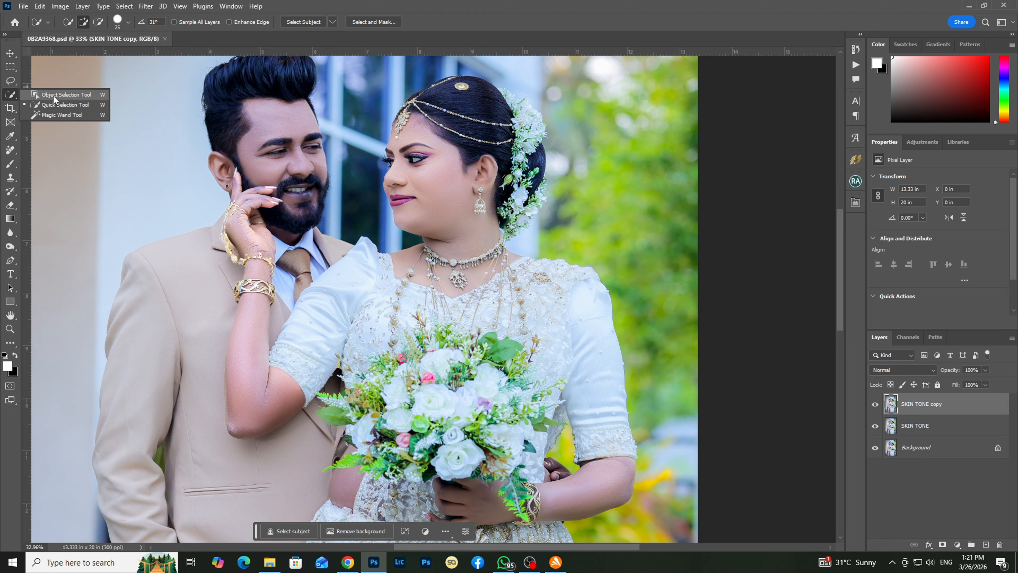
click(63, 105)
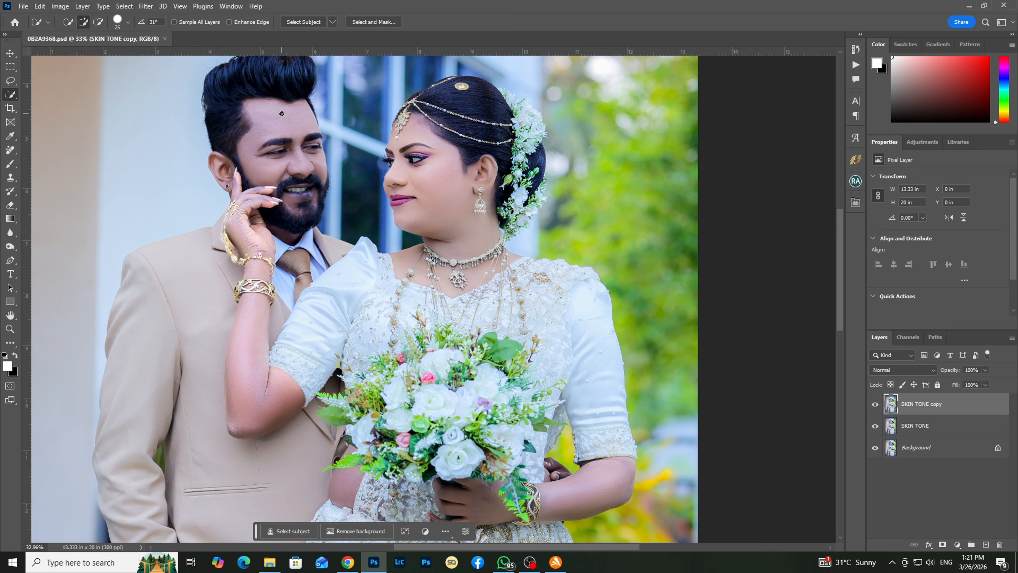
drag(272, 108, 307, 190)
drag(426, 165, 419, 172)
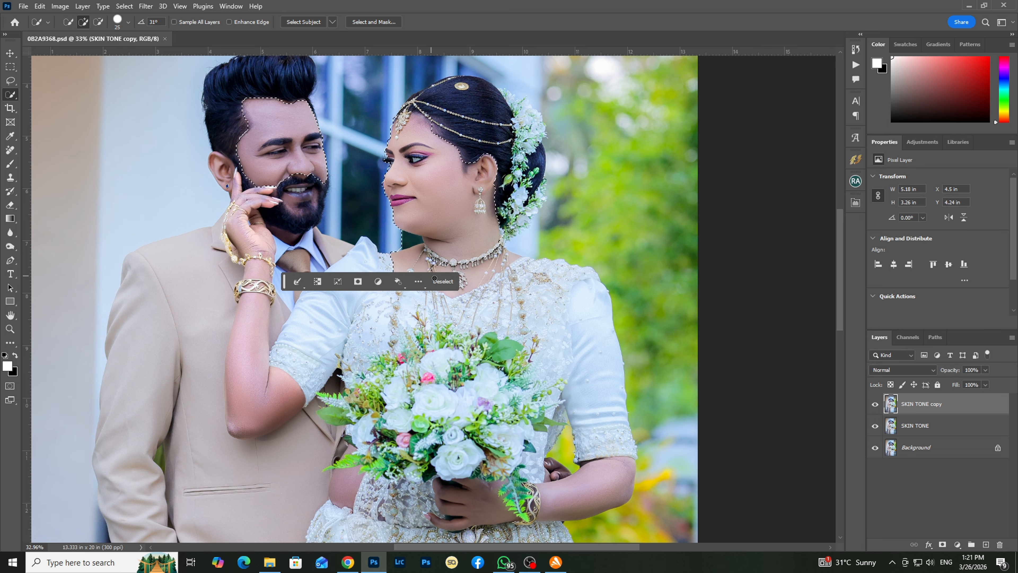
mouse_move(411, 258)
mouse_down()
mouse_move(441, 277)
mouse_move(515, 256)
mouse_up()
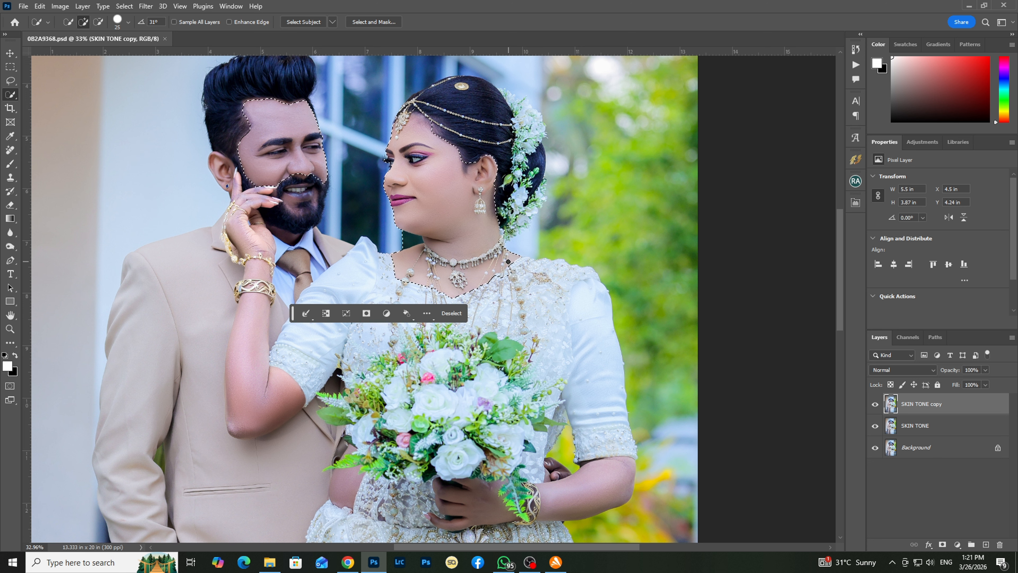
key(ctrl+d)
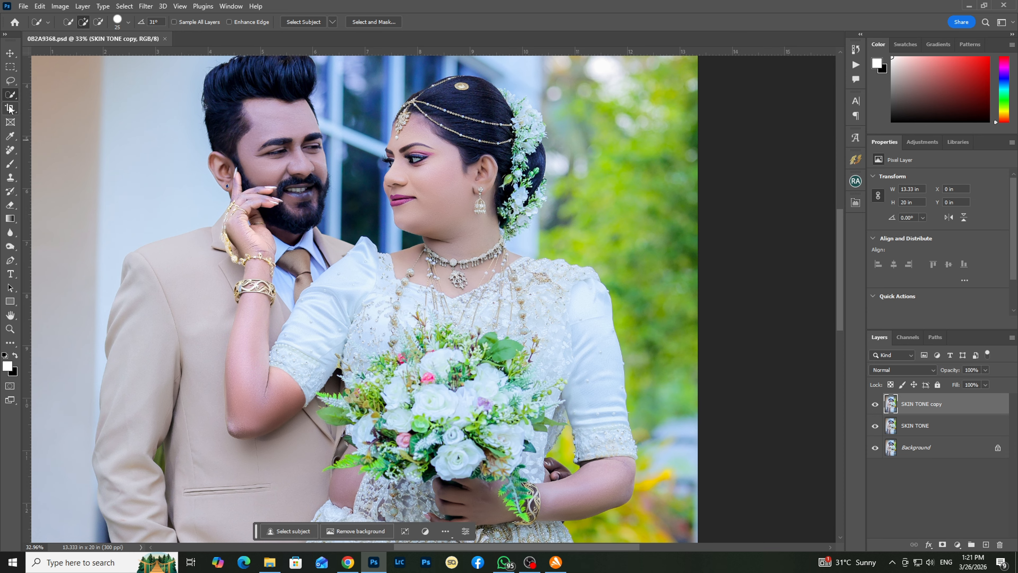
Select the couple automatically with Select Subject, inspect the selection edges up close, and deselect.
click(295, 21)
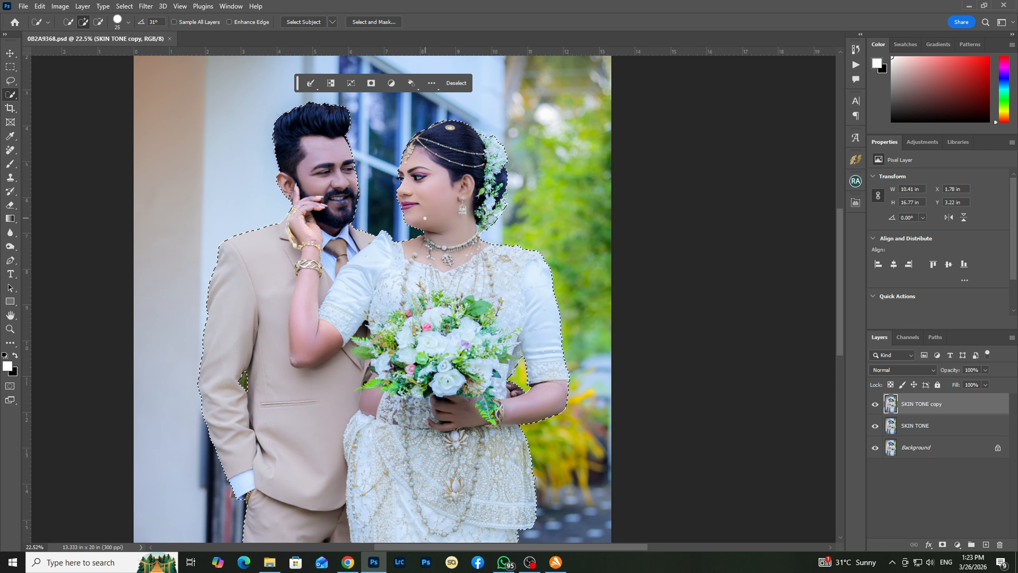
scroll(436, 204, down, 2)
scroll(425, 232, up, 2)
scroll(415, 255, down, 1)
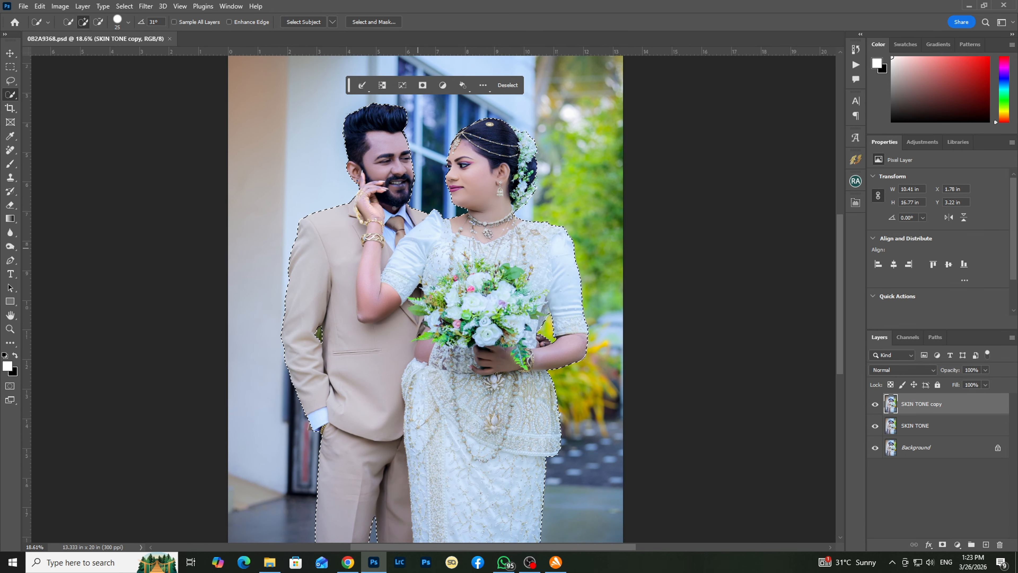
scroll(394, 182, up, 2)
scroll(481, 179, up, 2)
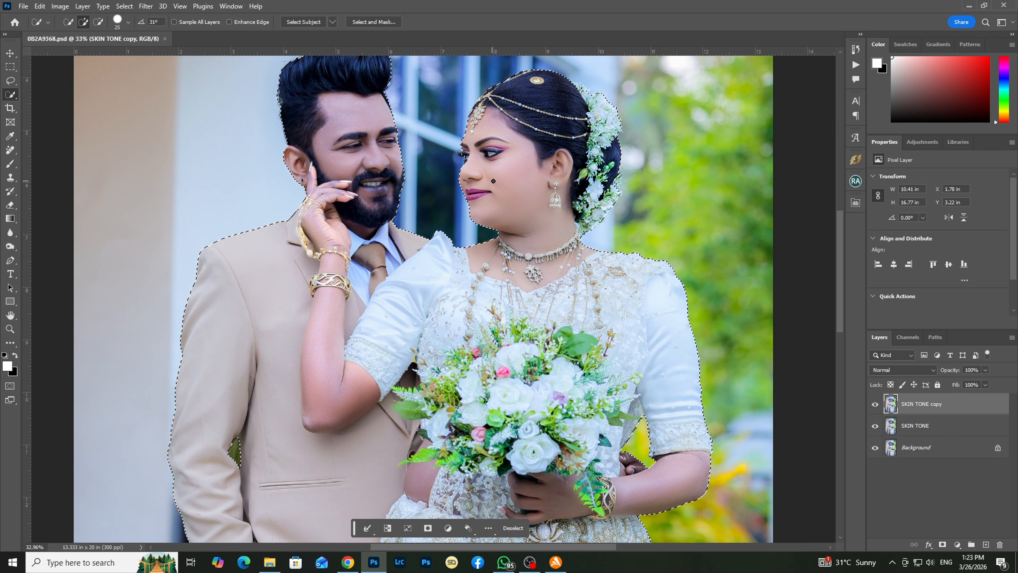
scroll(493, 182, down, 2)
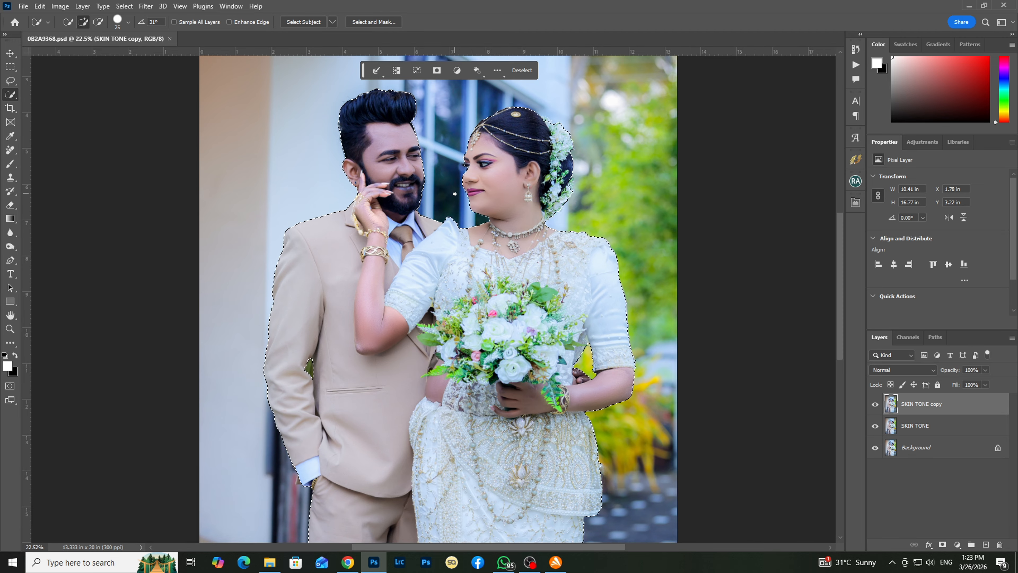
scroll(449, 195, up, 2)
scroll(469, 223, down, 1)
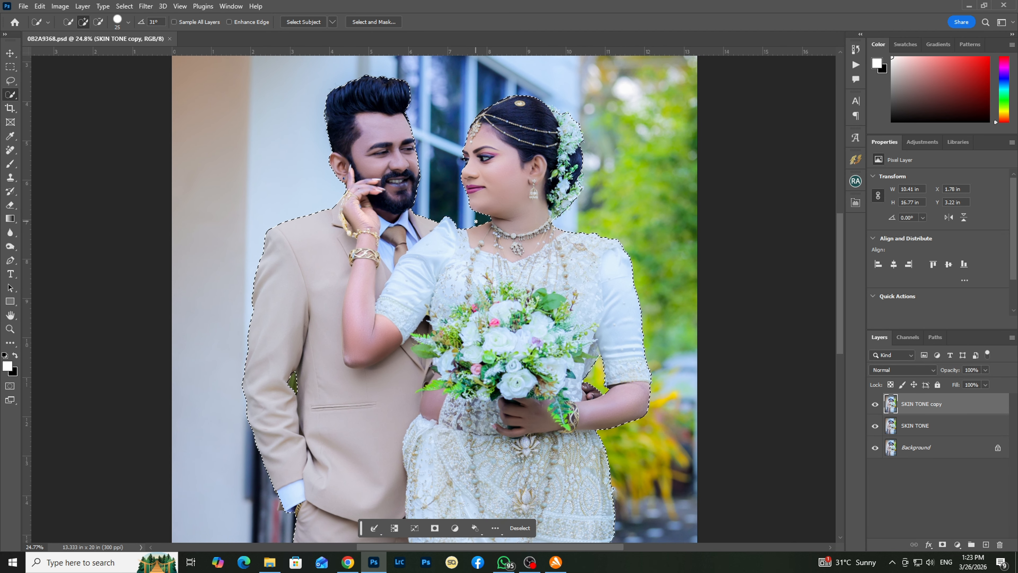
key(ctrl+d)
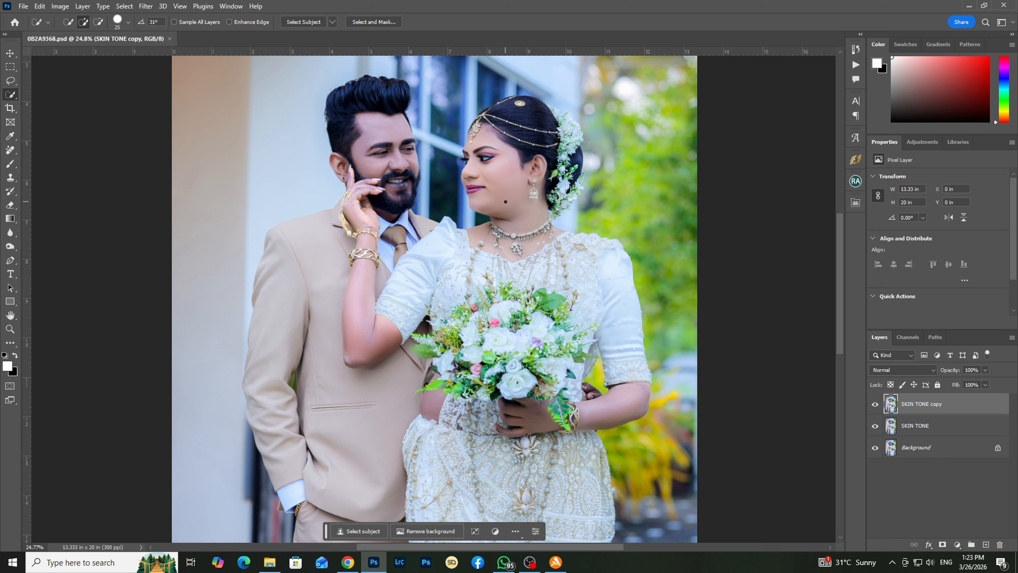
Activate the Crop tool and bring up the crop frame around the full photo.
click(10, 108)
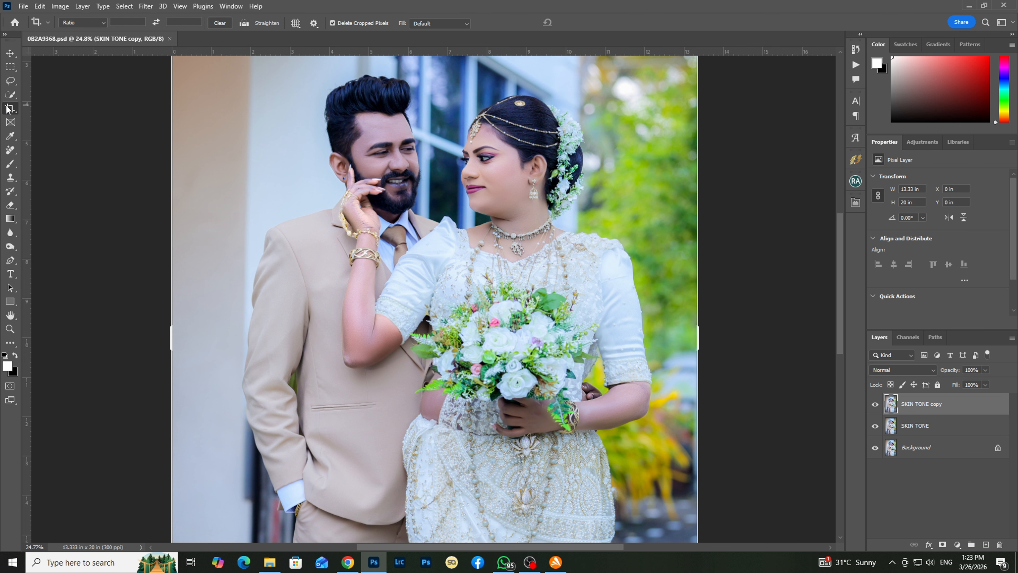
scroll(425, 216, up, 1)
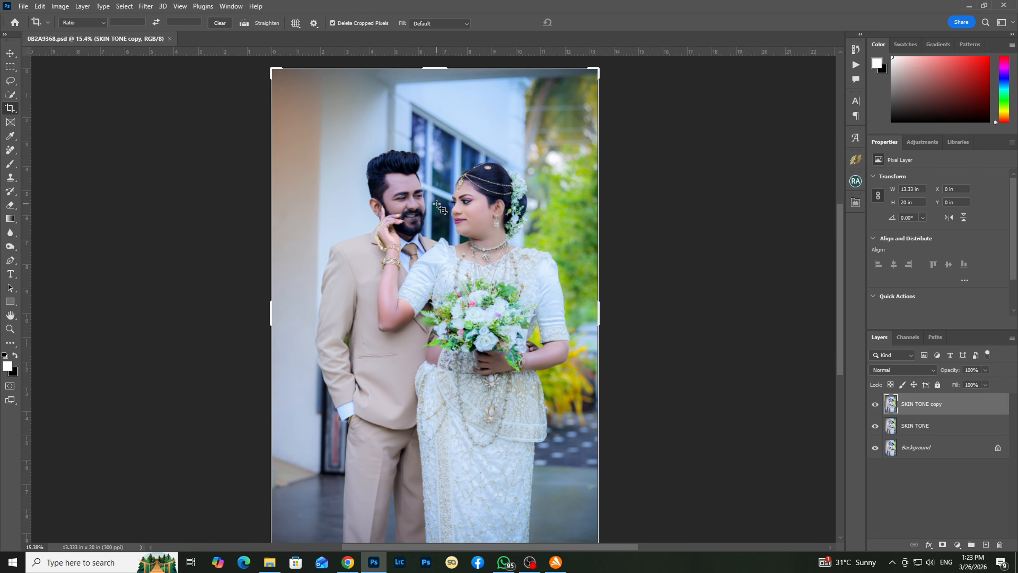
click(437, 69)
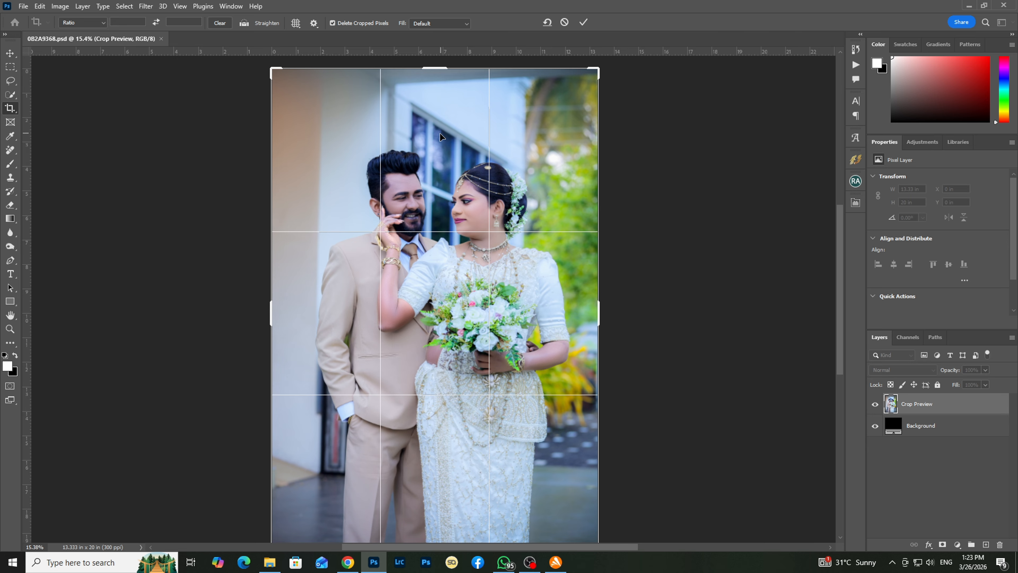
Sample a pinkish skin tone from the photo as the foreground colour with the Eyedropper tool.
click(10, 136)
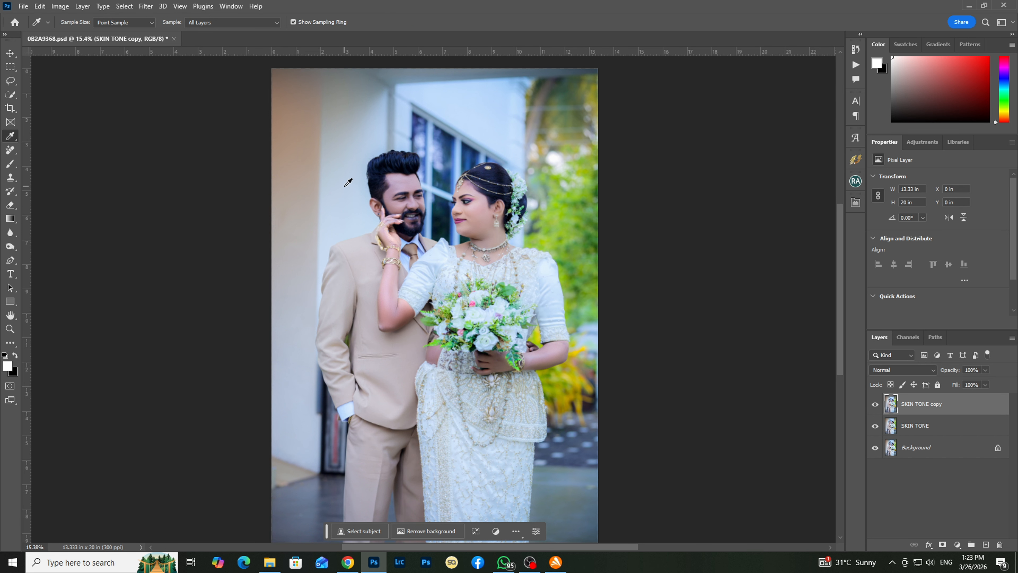
mouse_move(345, 180)
mouse_down()
mouse_move(491, 182)
mouse_move(476, 241)
mouse_move(483, 218)
mouse_move(405, 216)
mouse_move(394, 249)
mouse_up()
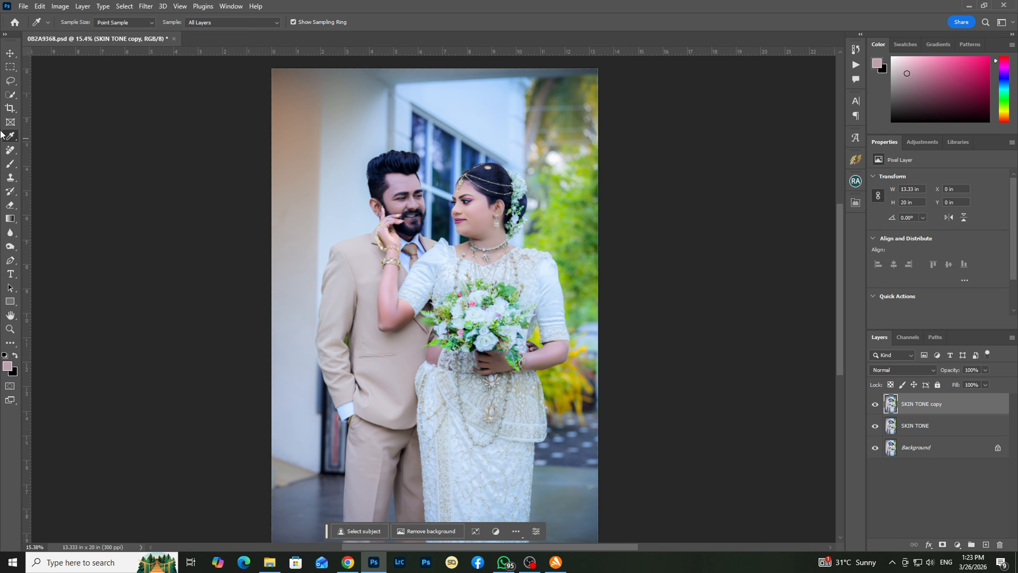
Switch to the Patch tool.
click(12, 151)
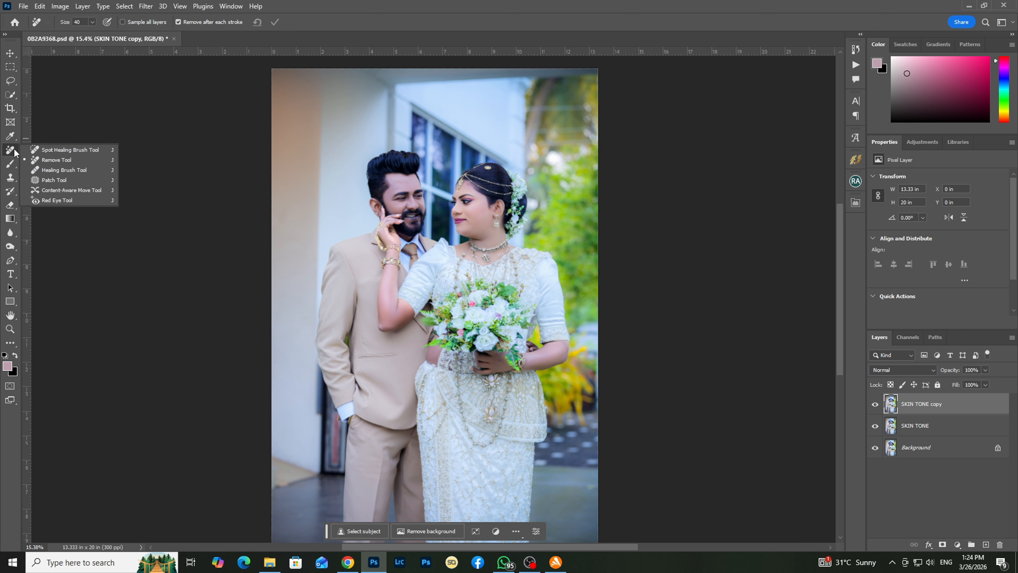
click(54, 180)
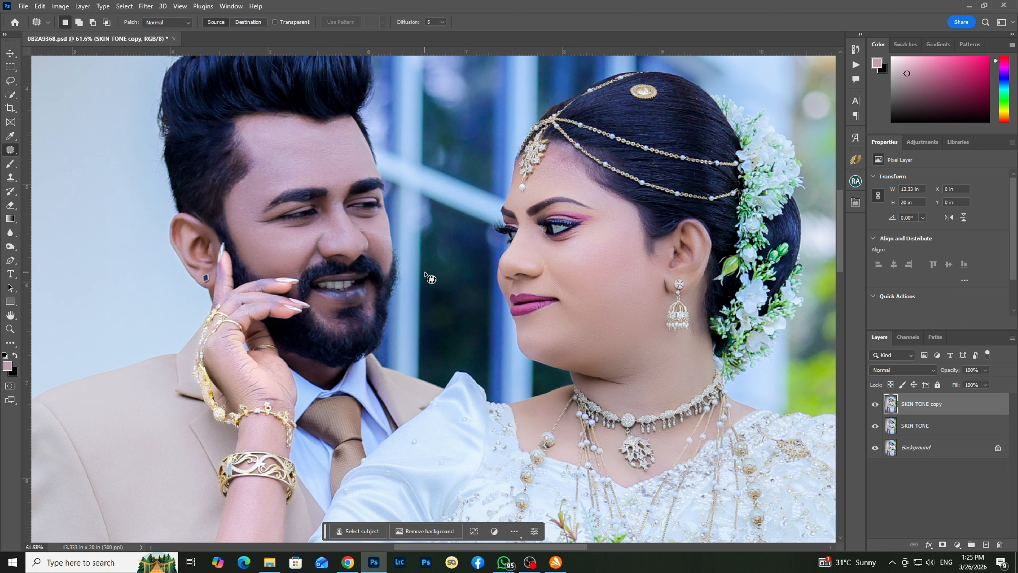
Activate the Brush tool and add a Solid Color fill layer in the sampled skin tone be9fac above SKIN TONE copy.
click(10, 166)
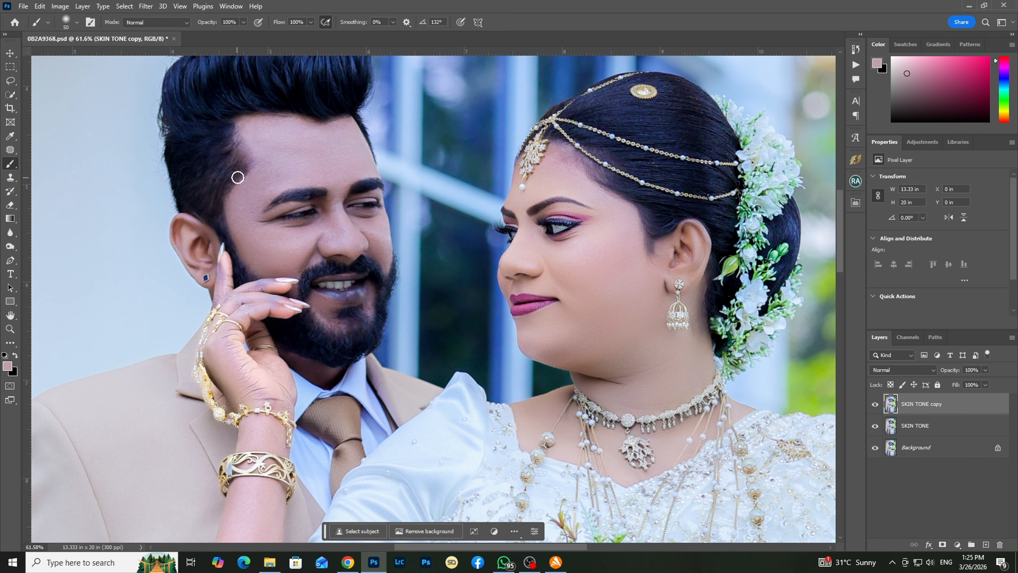
scroll(240, 177, down, 2)
scroll(460, 263, up, 1)
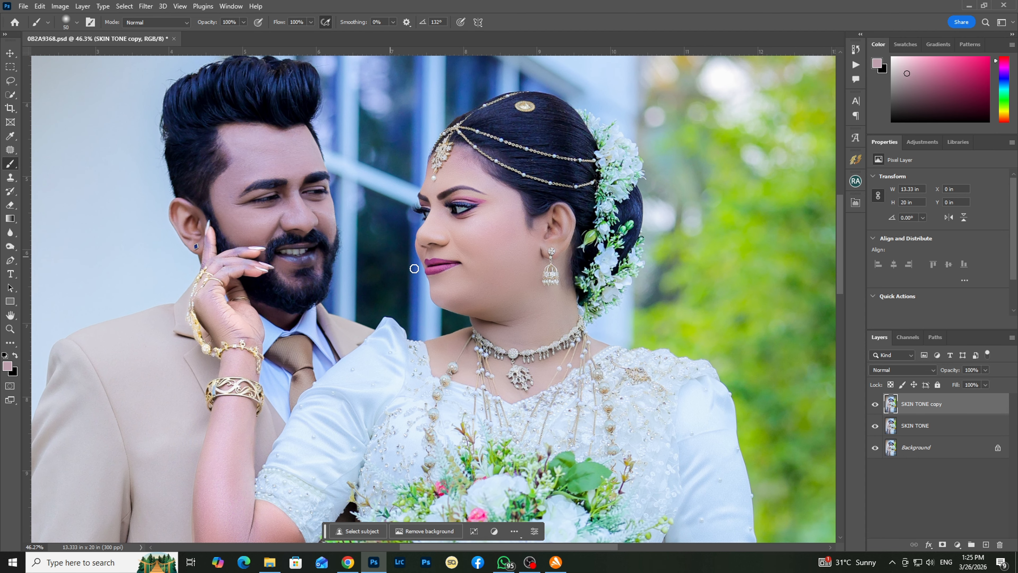
scroll(248, 178, up, 2)
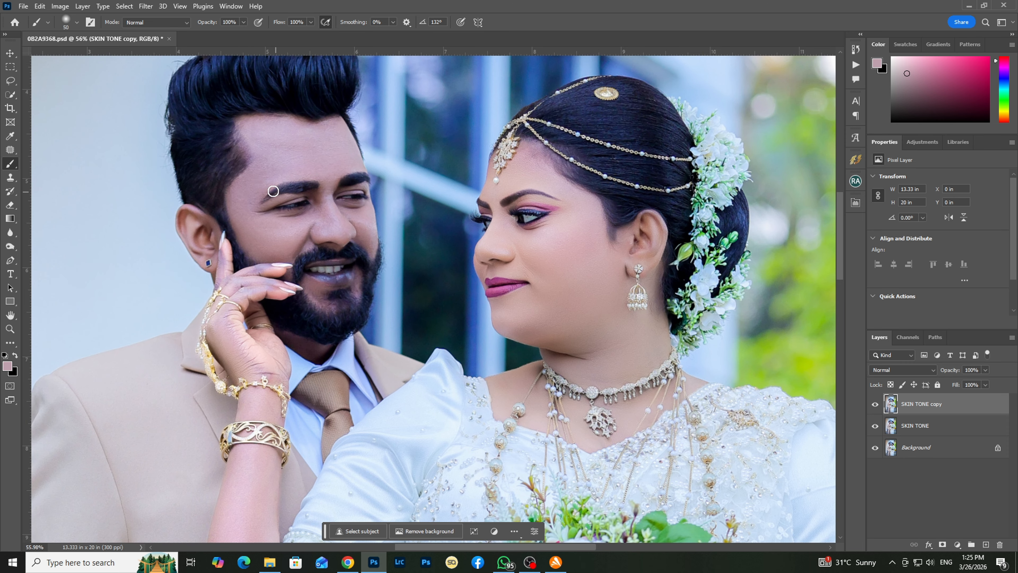
click(957, 545)
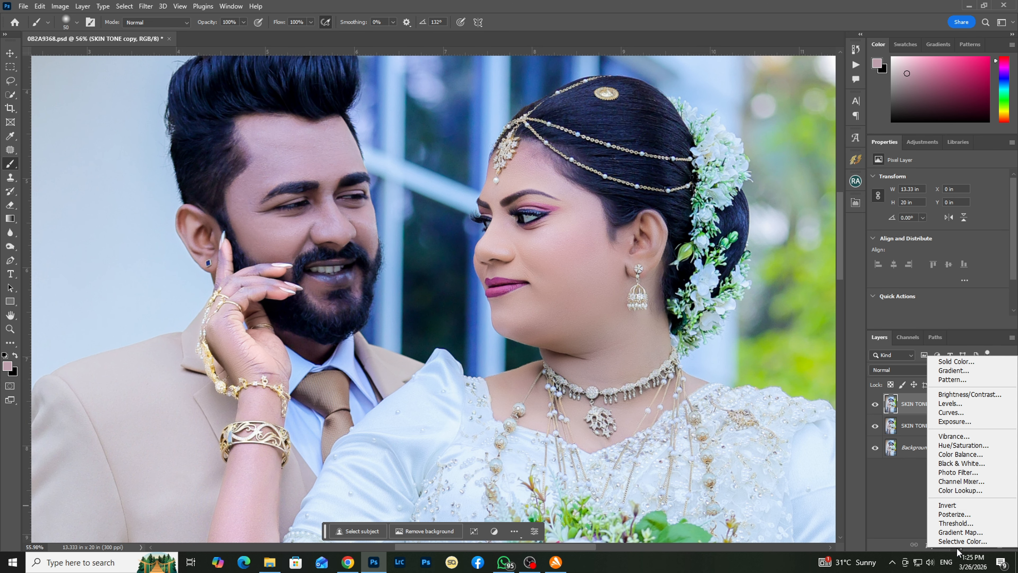
click(947, 361)
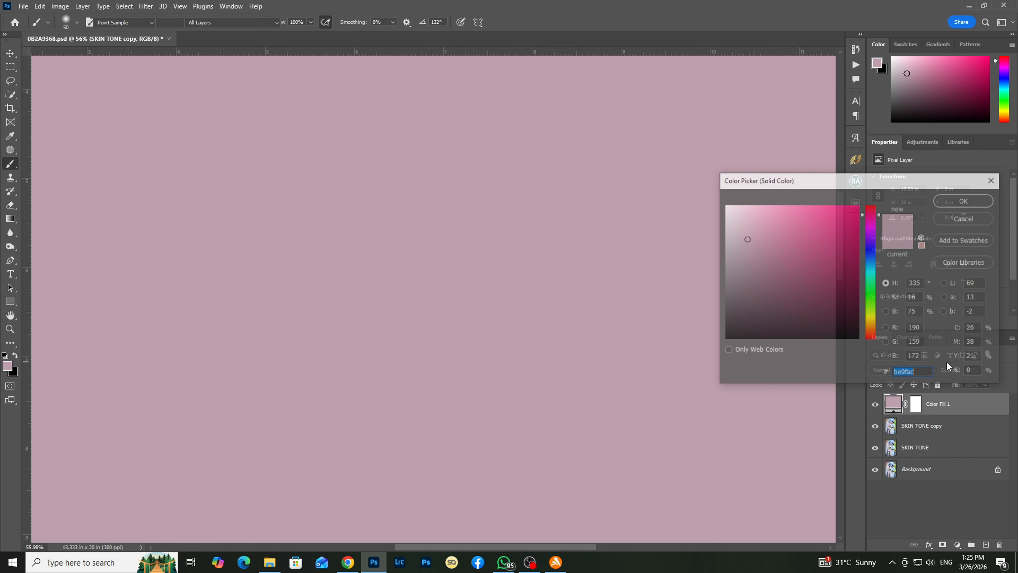
click(946, 202)
scroll(366, 228, down, 2)
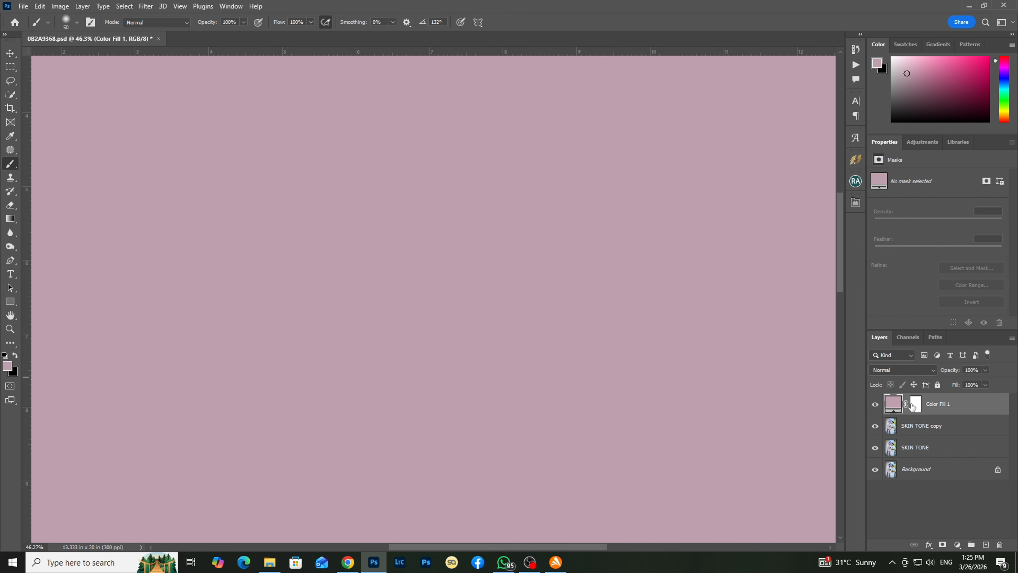
Invert the colour fill layer's mask to black to hide the fill.
click(914, 407)
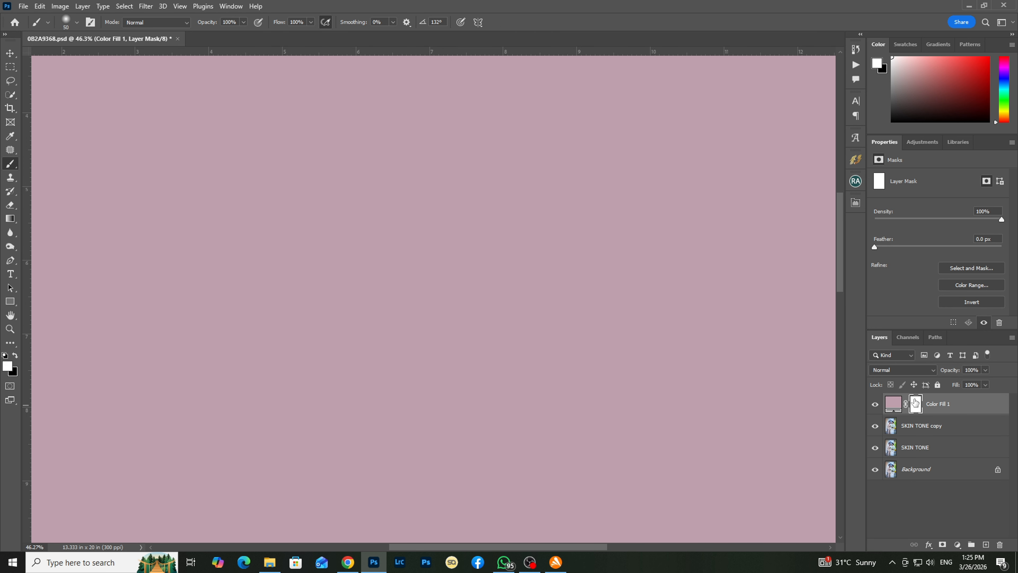
drag(914, 399, 916, 399)
key(ctrl+i)
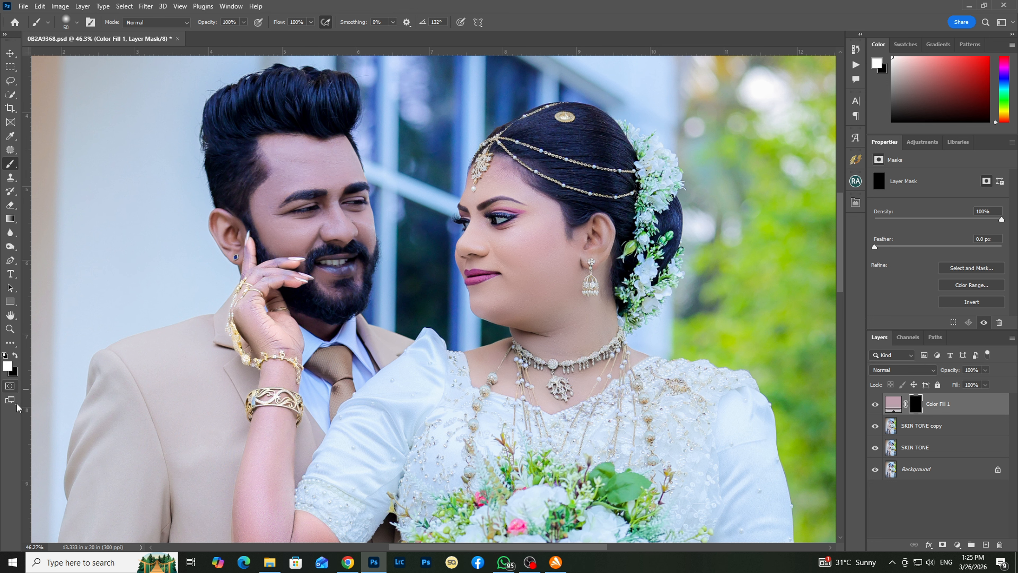
Enlarge the brush to 125 px and paint the fill over the groom's forehead on the Color Fill 1 mask.
key(bracketright)
key(bracketright)
key(bracketright)
key(bracketright)
key(bracketright)
key(bracketright)
drag(279, 150, 323, 154)
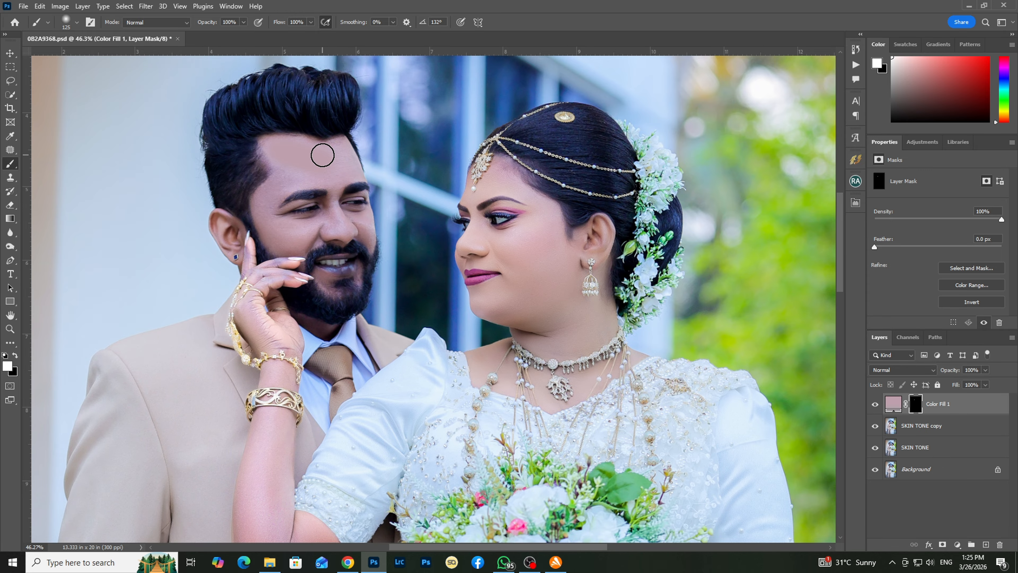
Try painting the fill over the groom's eyebrow, eye and cheek with a 100 px brush, and undo the mask strokes.
scroll(323, 155, up, 2)
key(bracketleft)
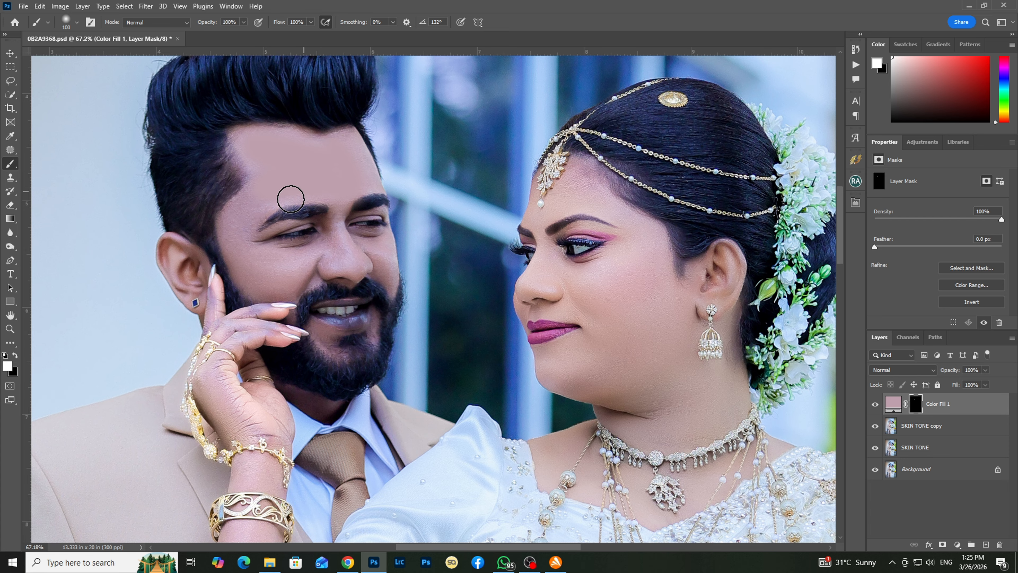
mouse_move(290, 199)
mouse_down()
mouse_move(318, 205)
mouse_move(275, 196)
mouse_move(238, 221)
mouse_move(315, 212)
mouse_up()
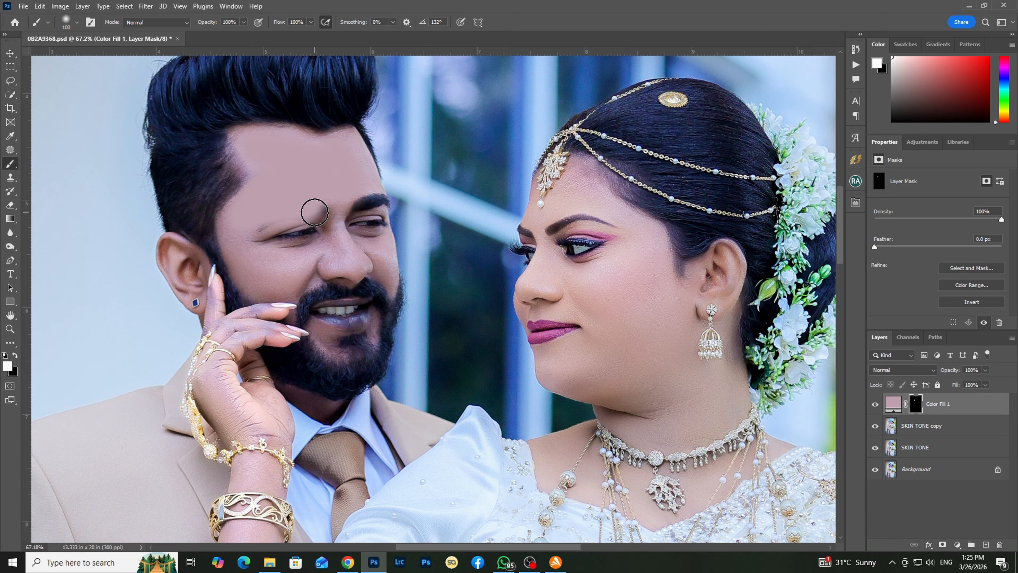
key(ctrl+z)
mouse_move(310, 198)
mouse_down()
mouse_move(324, 218)
mouse_move(292, 216)
mouse_move(265, 235)
mouse_move(305, 232)
mouse_move(243, 212)
mouse_move(232, 222)
mouse_move(236, 245)
mouse_up()
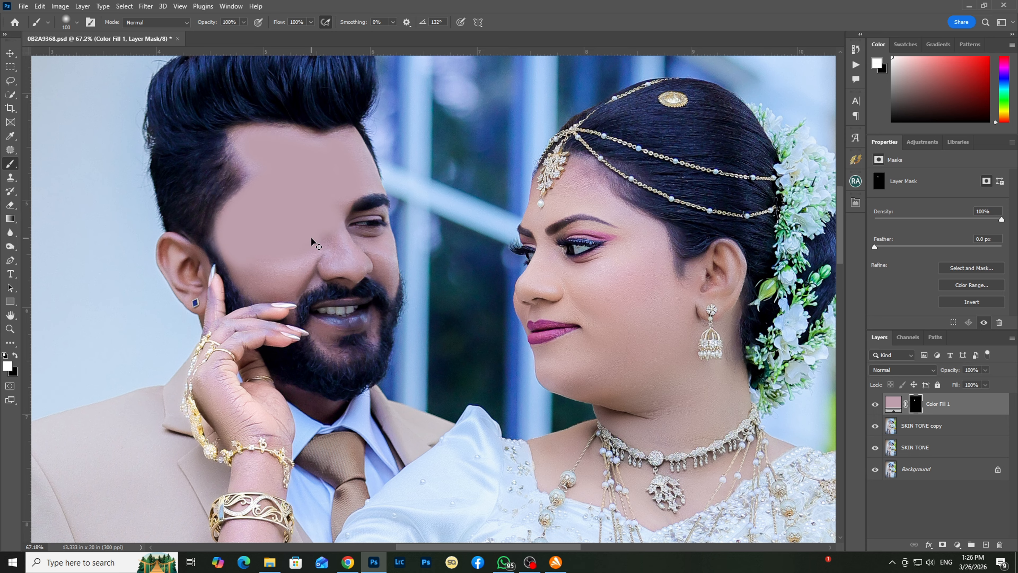
key(ctrl+z)
key(ctrl+z)
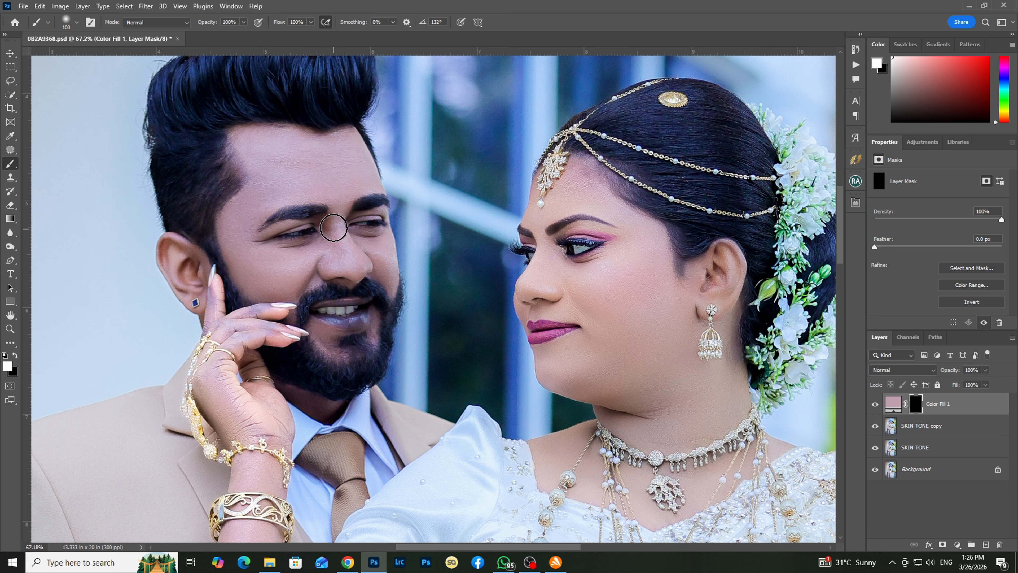
Switch to the Clone Stamp tool and make SKIN TONE copy the active layer.
click(11, 178)
click(921, 426)
scroll(333, 341, down, 3)
Sample the groom's face, try cloning it onto the pale wall beside him, and undo the cloned strokes.
alt+click(308, 265)
click(148, 260)
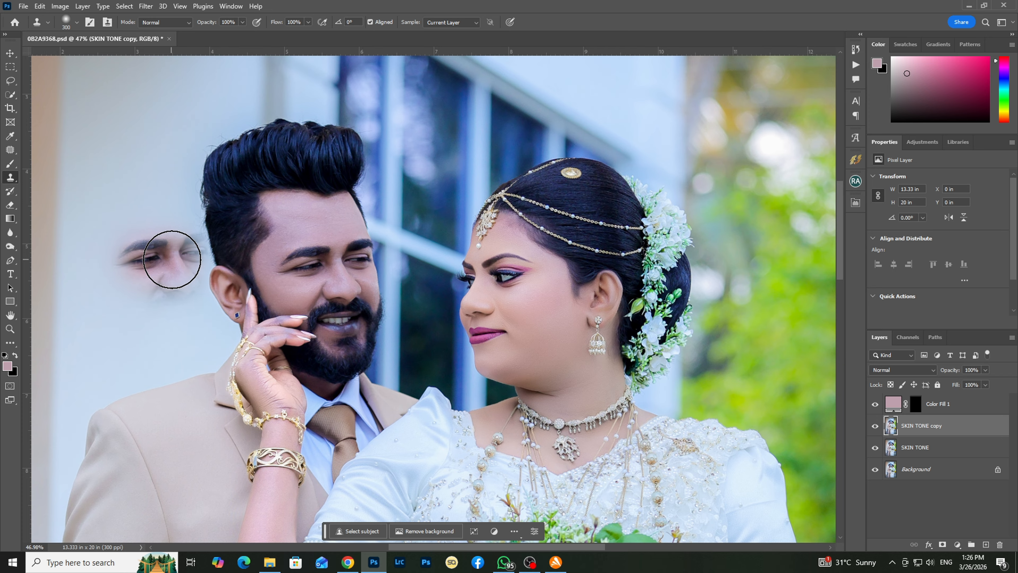
mouse_move(172, 260)
mouse_down()
mouse_move(182, 262)
mouse_move(180, 309)
mouse_move(149, 309)
mouse_move(128, 281)
mouse_up()
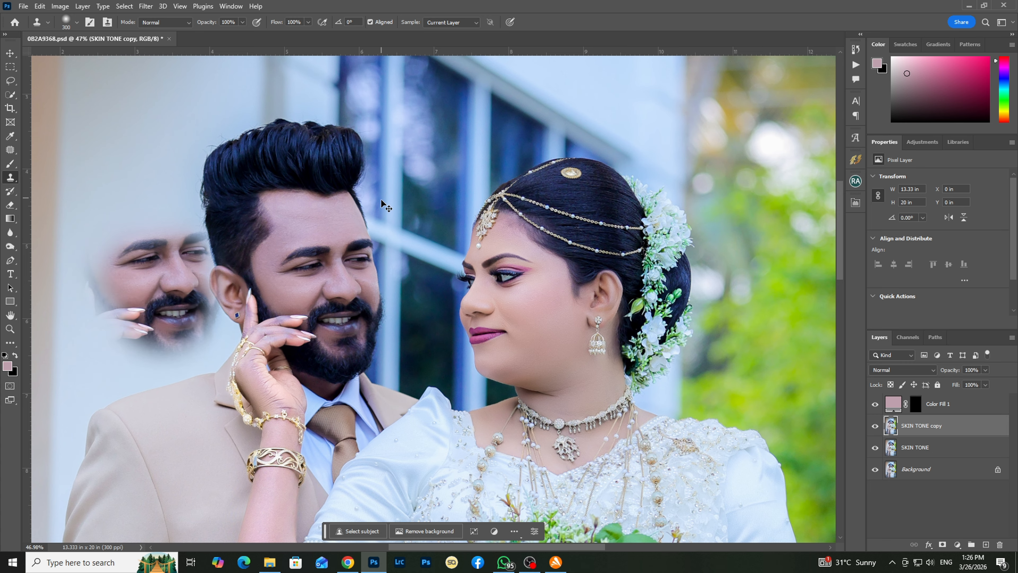
key(ctrl+z)
key(ctrl+z)
key(ctrl+z)
key(ctrl+z)
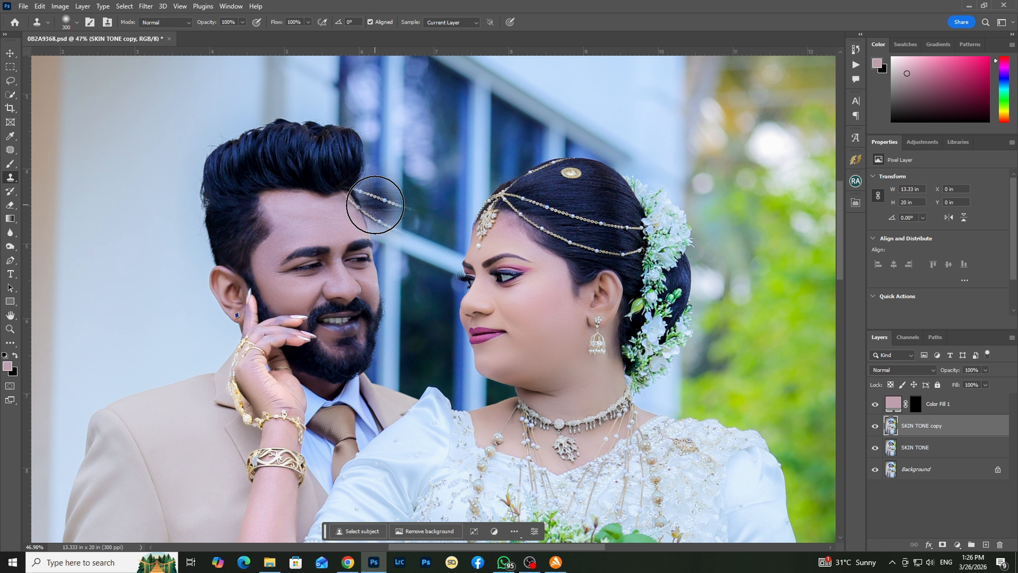
click(193, 357)
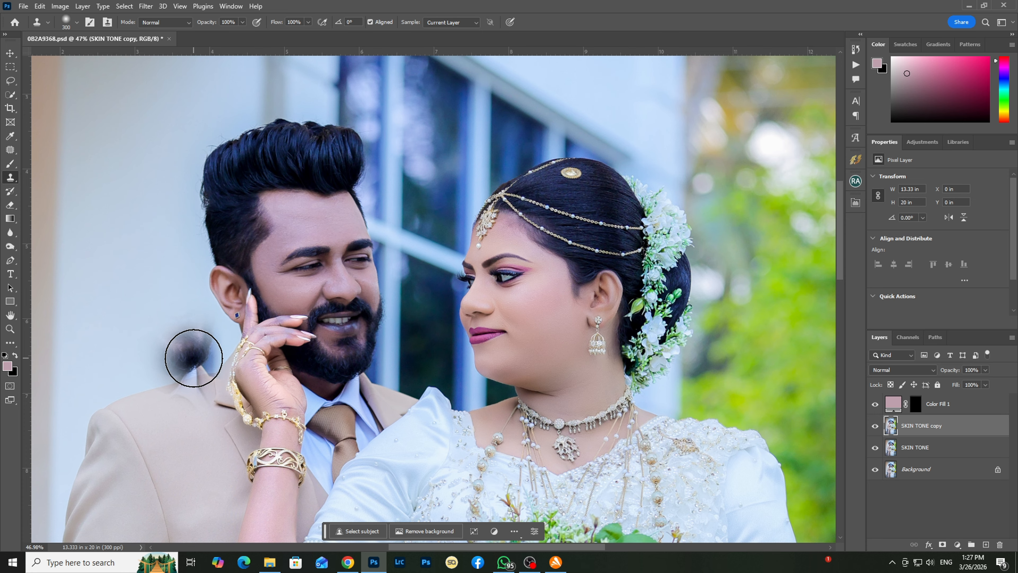
key(ctrl+z)
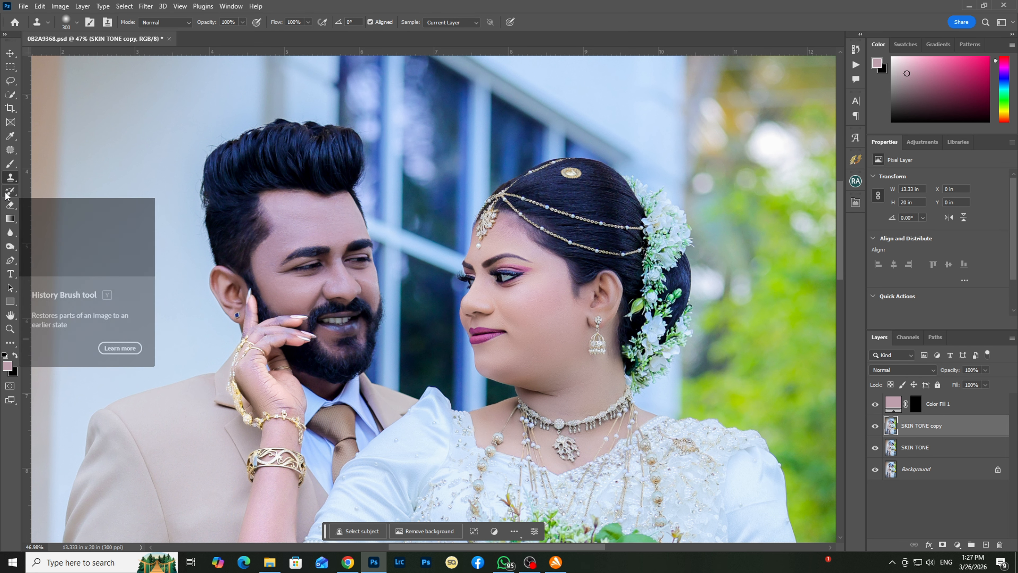